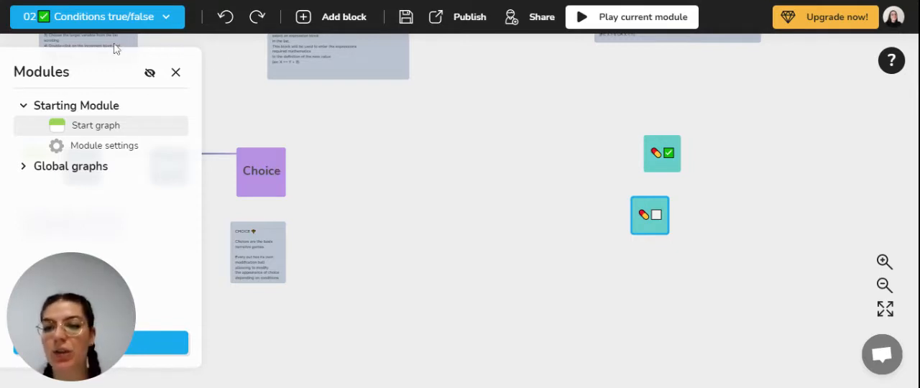
# - Add a Boolean project variable named Red Pill Taken and keep its initial value at false
pyautogui.click(147, 26)
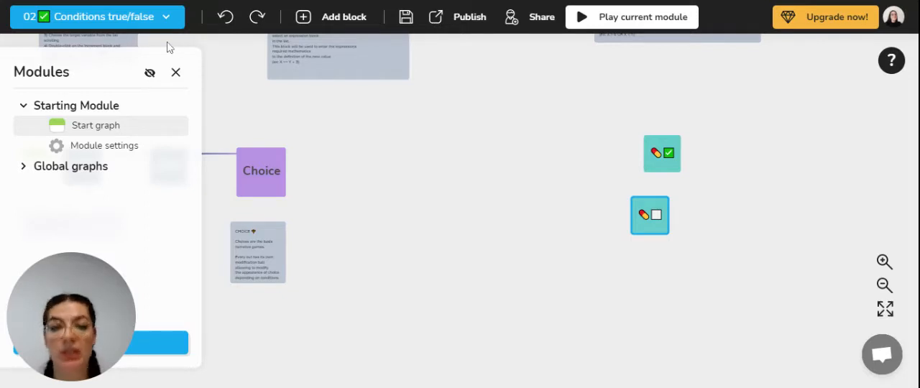
pyautogui.click(68, 23)
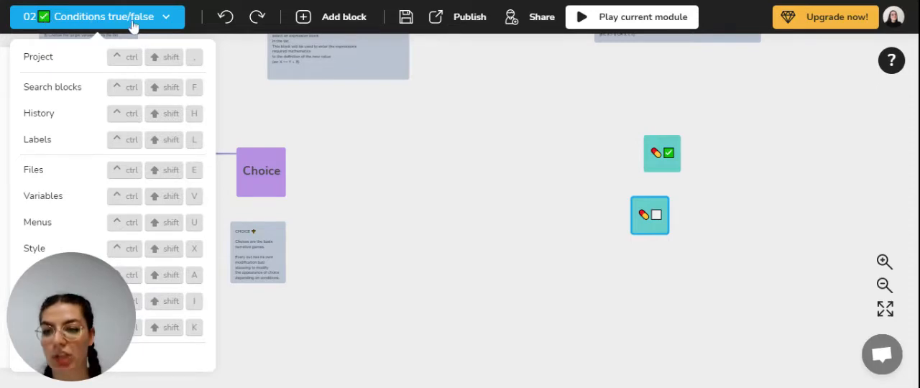
pyautogui.click(45, 198)
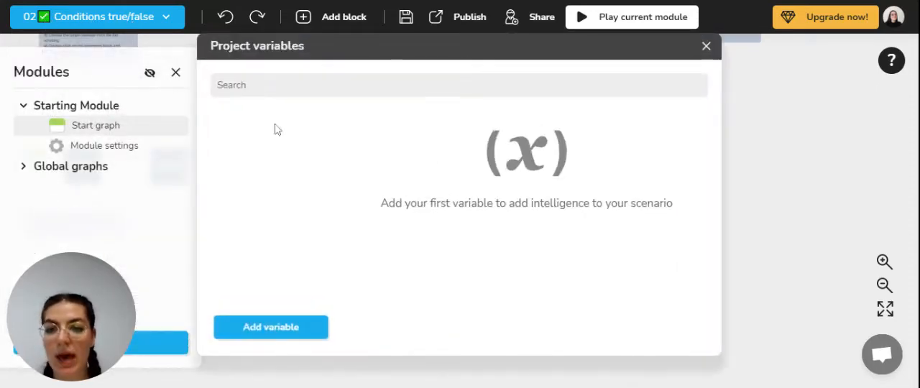
pyautogui.click(283, 329)
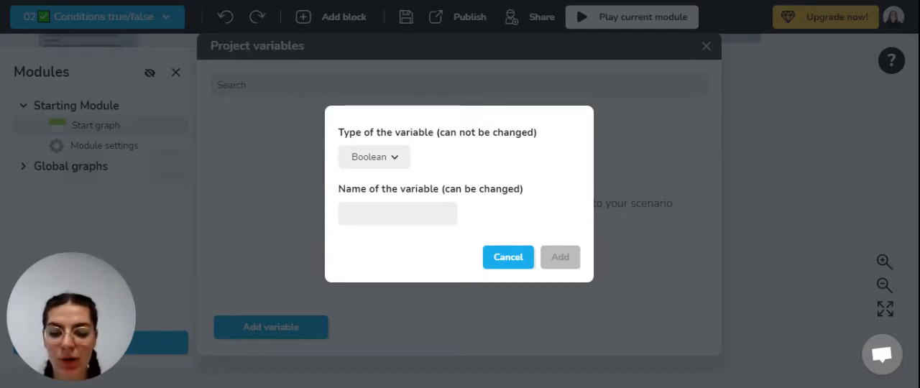
pyautogui.write('Red Pill')
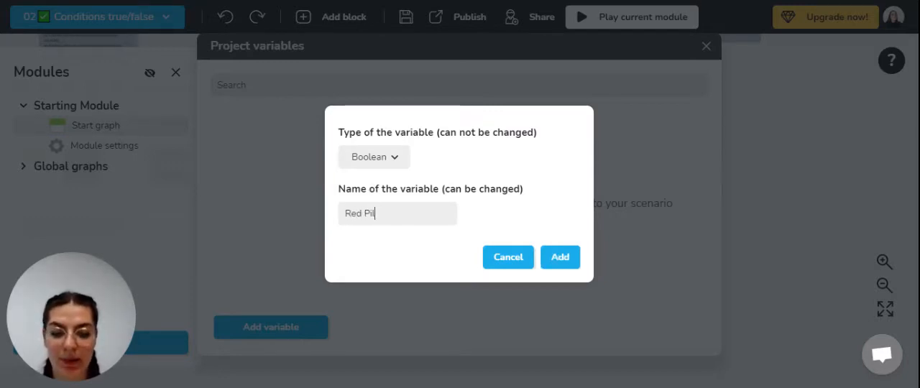
pyautogui.write(' Taken')
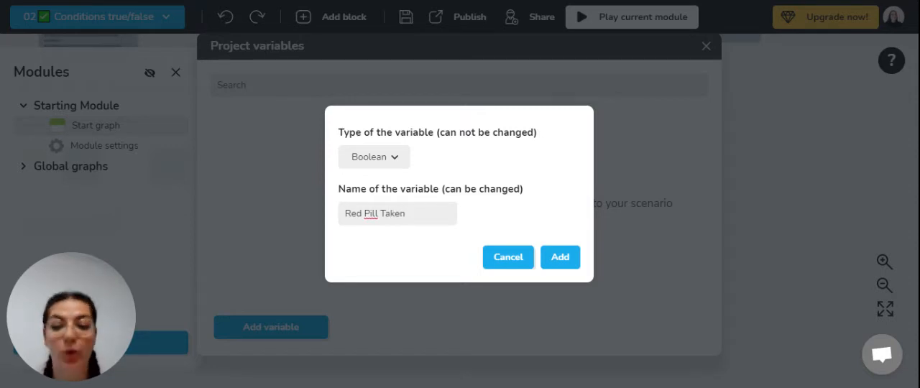
pyautogui.click(560, 258)
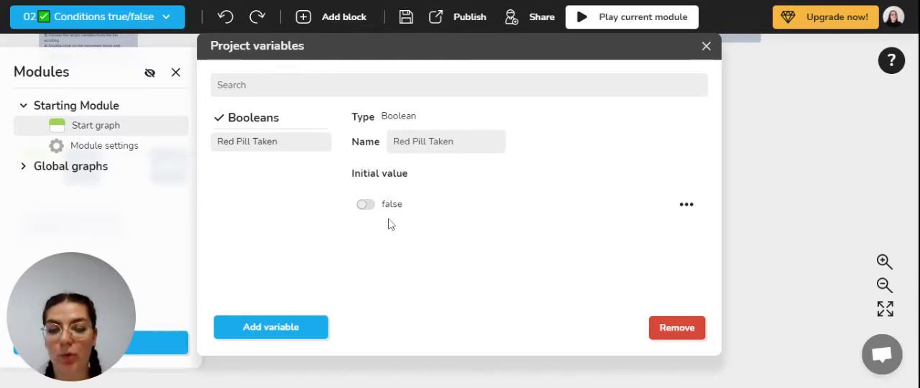
pyautogui.click(366, 205)
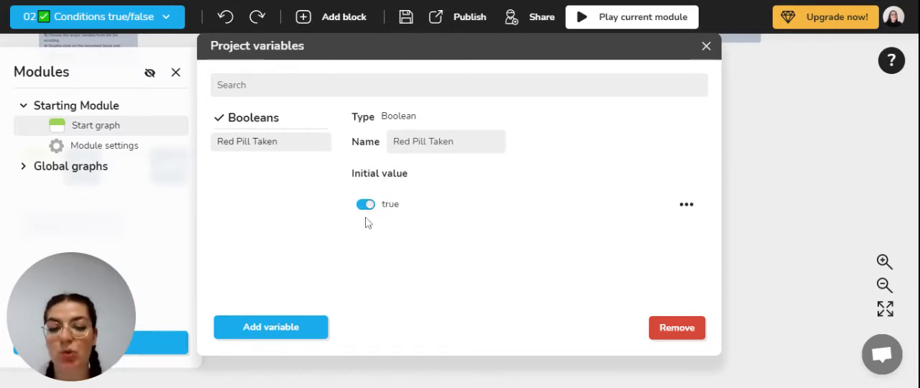
pyautogui.click(366, 207)
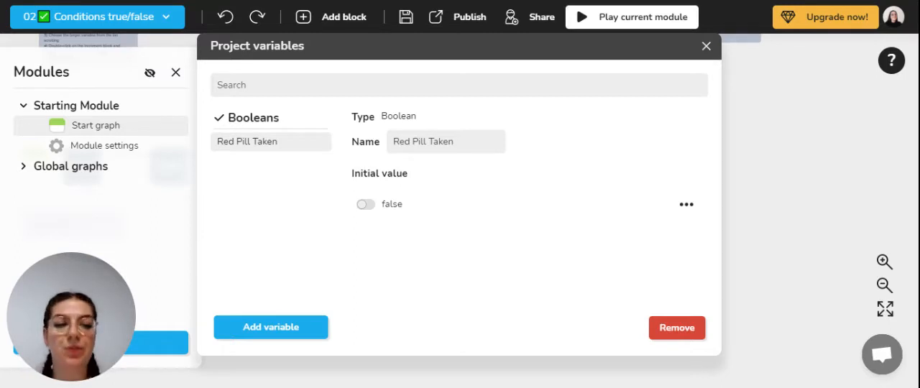
pyautogui.click(706, 46)
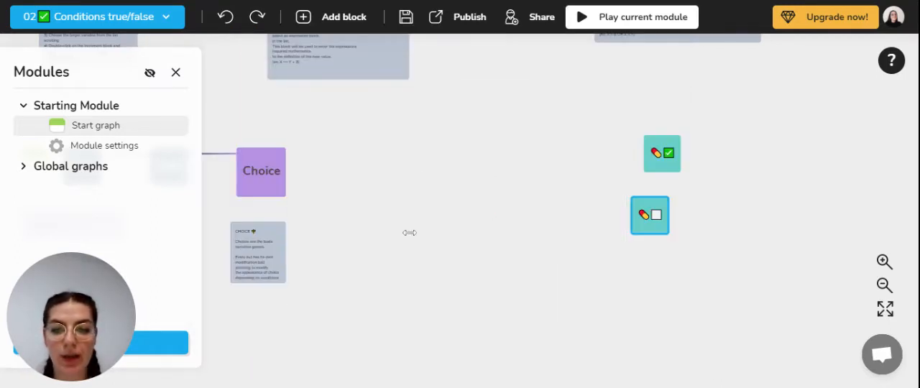
# - Open the Choice block and review its settings and the available answers
pyautogui.moveTo(352, 224); pyautogui.dragTo(460, 222)
pyautogui.scroll(3, 459, 222)
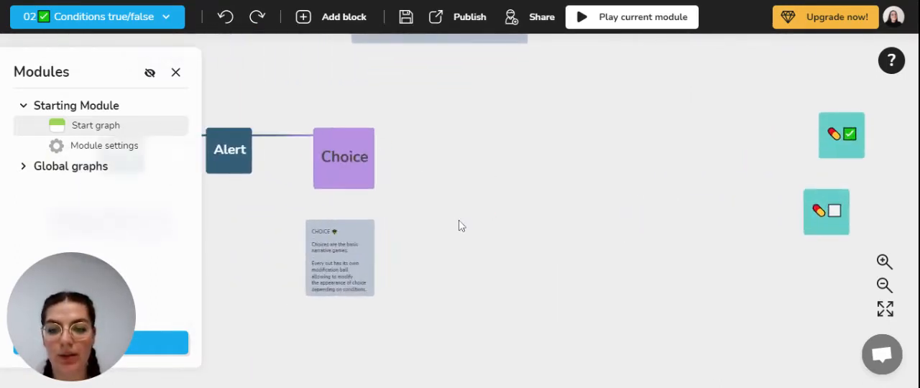
pyautogui.click(333, 172)
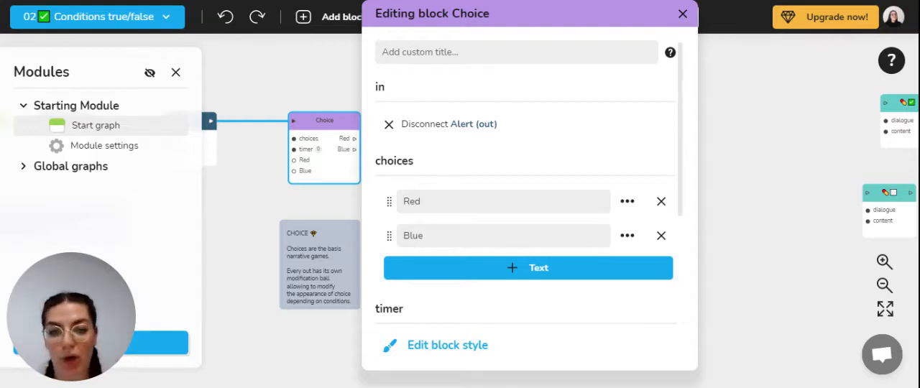
pyautogui.click(376, 314)
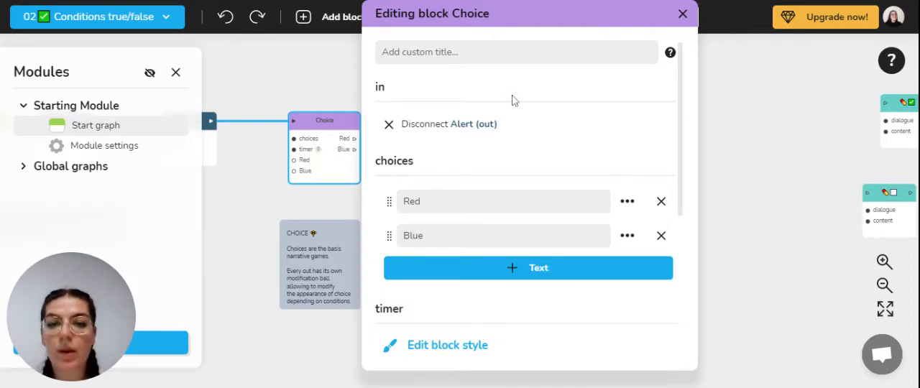
pyautogui.click(683, 16)
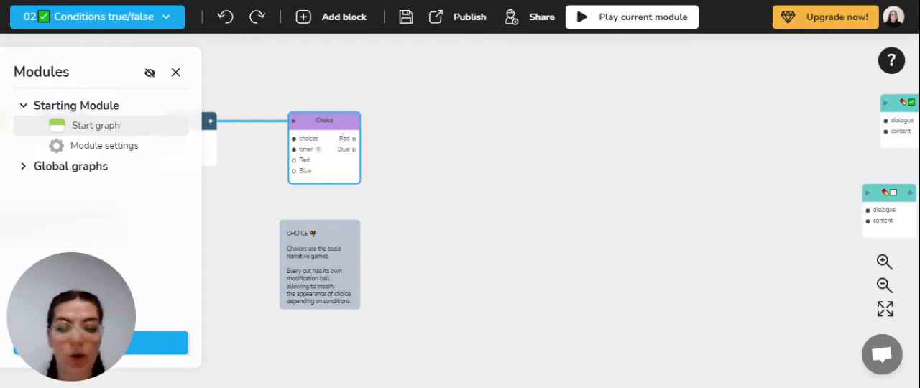
# - Add an Assign block to the graph, placed beyond and slightly above the Choice block
pyautogui.click(509, 121)
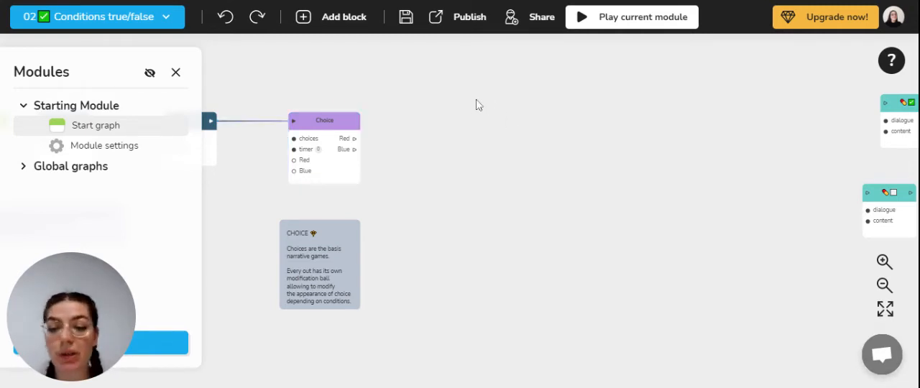
pyautogui.rightClick(474, 108)
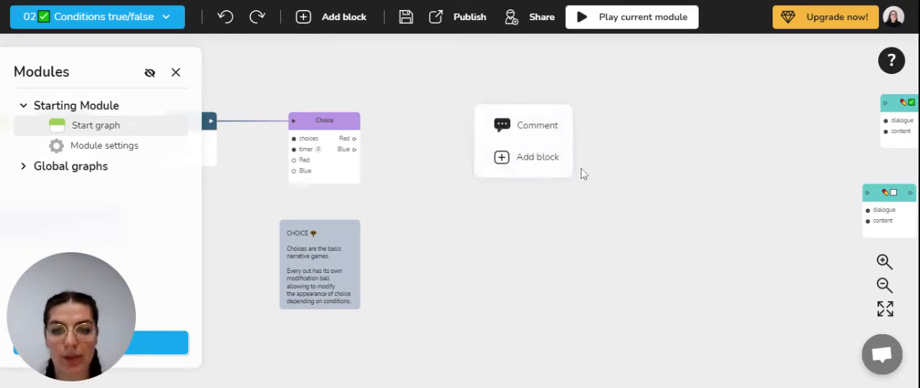
pyautogui.click(516, 165)
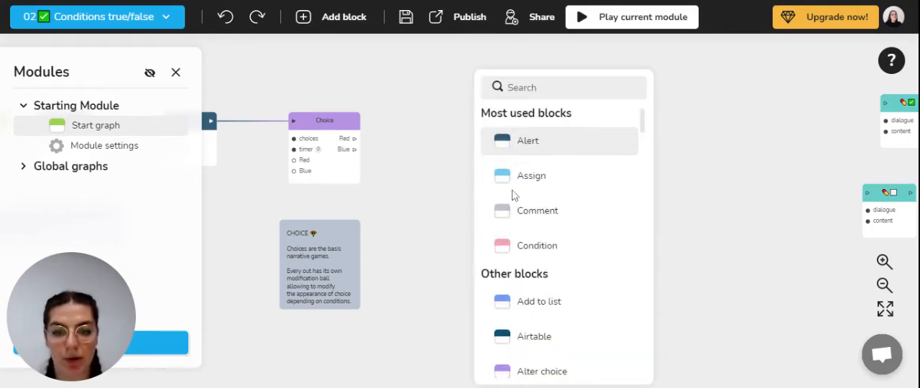
pyautogui.click(515, 177)
pyautogui.moveTo(501, 129); pyautogui.dragTo(501, 103)
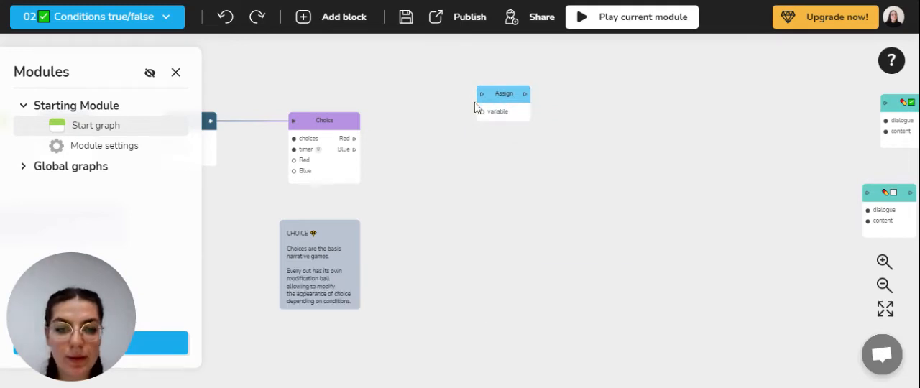
# - Connect the Red Pill Taken variable to the Assign block's variable input and place its node below the block
pyautogui.moveTo(483, 115); pyautogui.dragTo(424, 119)
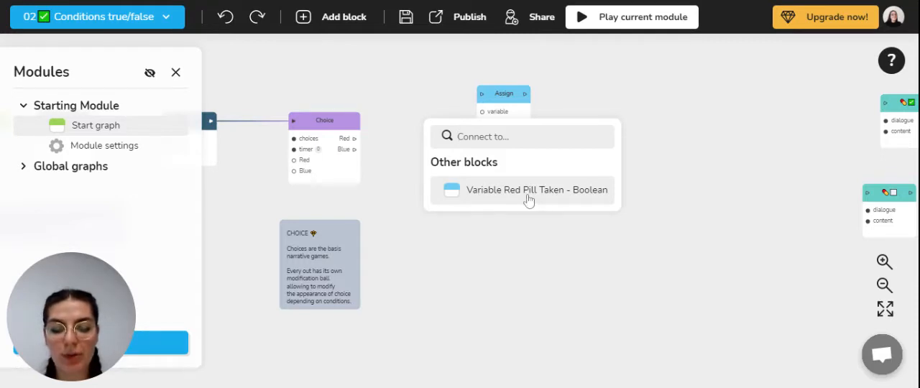
pyautogui.click(503, 199)
pyautogui.moveTo(458, 134); pyautogui.dragTo(430, 171)
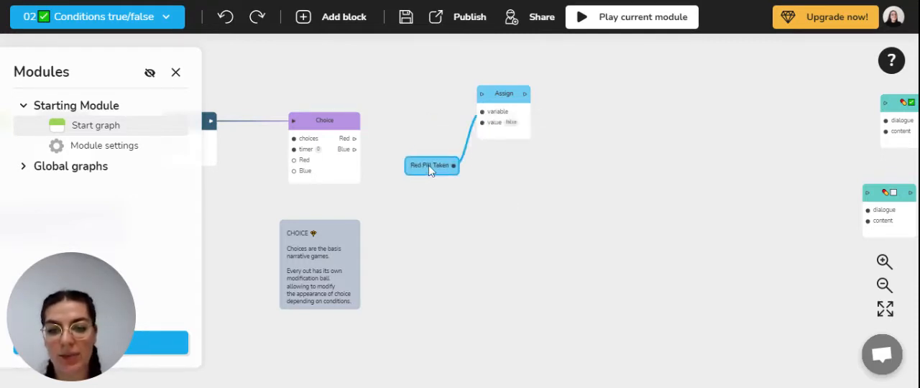
# - Set the value assigned to Red Pill Taken in the Assign block to true
pyautogui.click(492, 132)
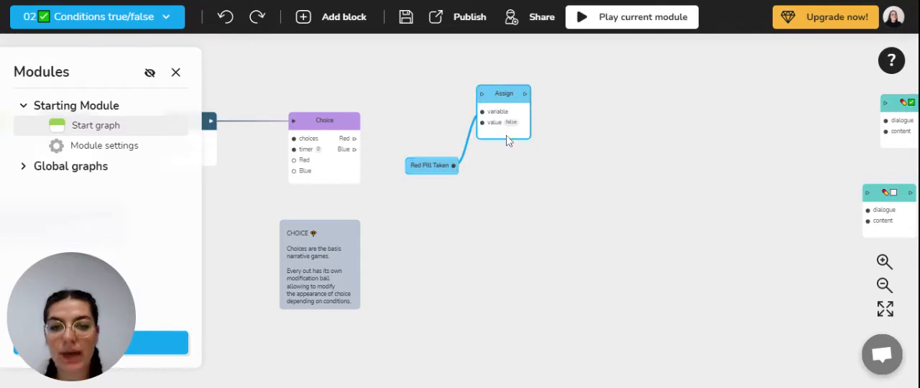
pyautogui.doubleClick(503, 98)
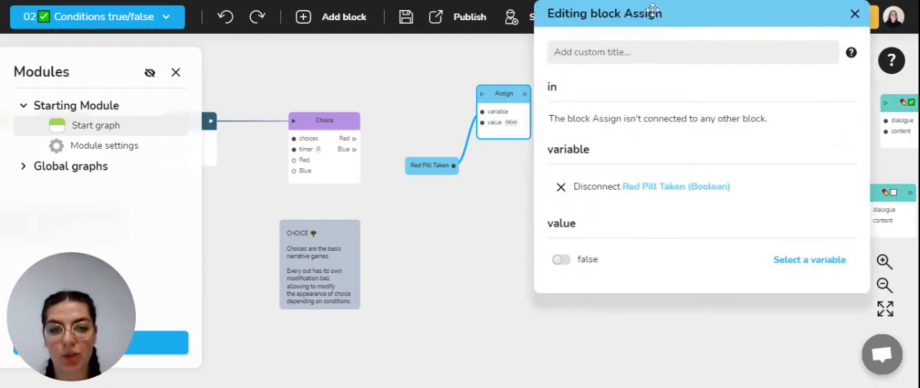
pyautogui.moveTo(651, 10); pyautogui.dragTo(497, 63)
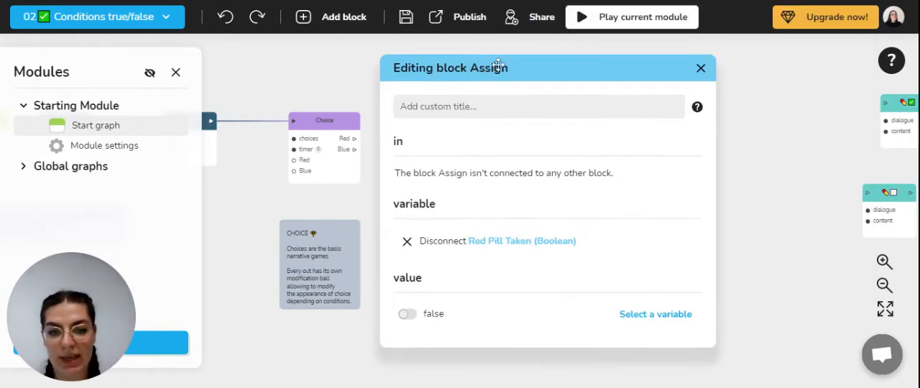
pyautogui.click(407, 315)
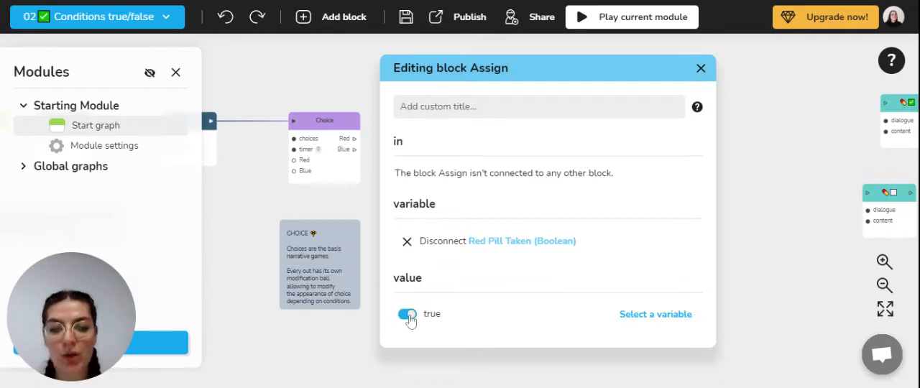
pyautogui.click(701, 69)
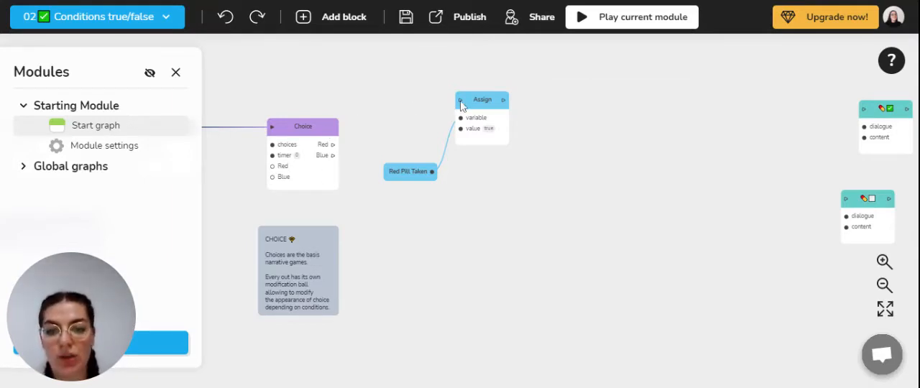
# - Route the Choice block's Red output through Assign and its Blue output directly into a new Dialogue block
pyautogui.moveTo(461, 104); pyautogui.dragTo(334, 145)
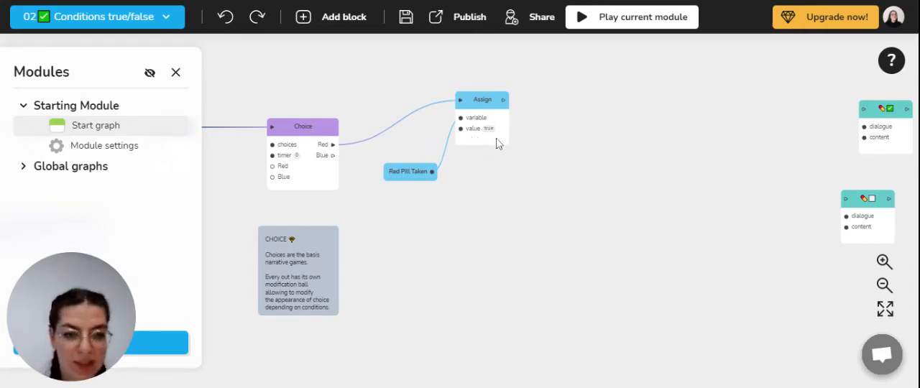
pyautogui.moveTo(505, 105); pyautogui.dragTo(589, 144)
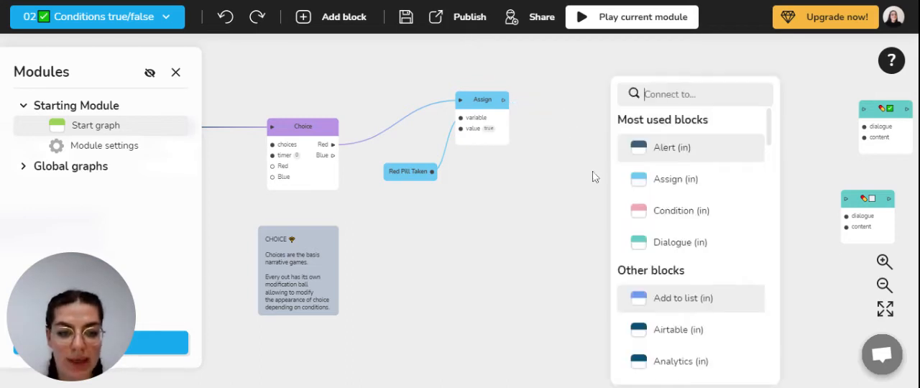
pyautogui.click(658, 243)
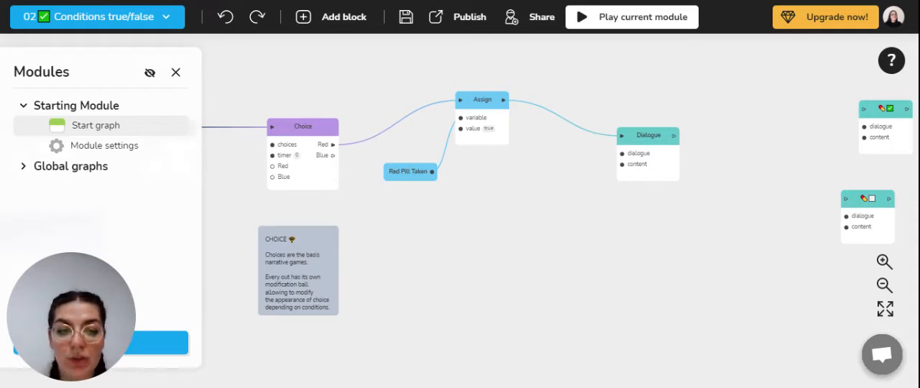
pyautogui.moveTo(335, 157); pyautogui.dragTo(622, 137)
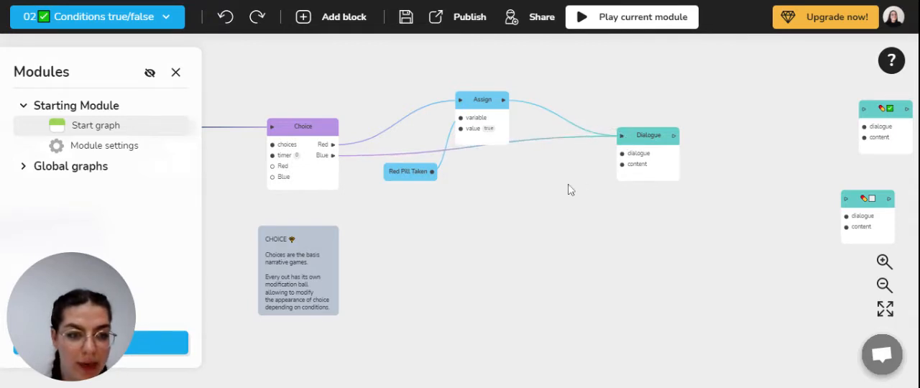
# - Move the Assign block higher in the graph, clear of the connection from Blue to Dialogue
pyautogui.moveTo(567, 222); pyautogui.dragTo(550, 224)
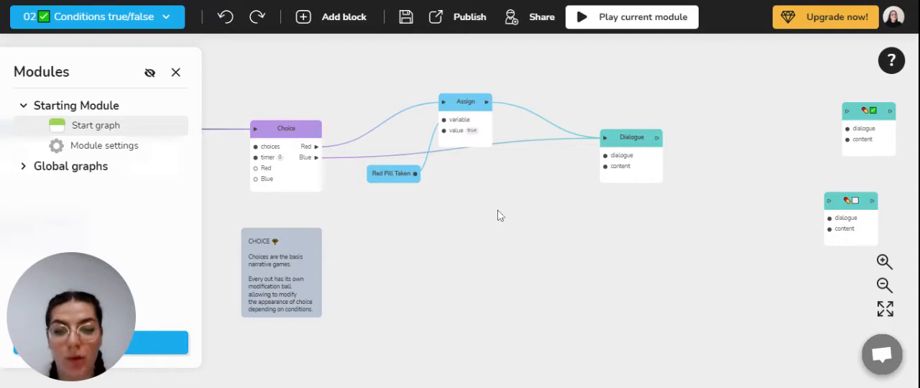
pyautogui.moveTo(466, 119); pyautogui.dragTo(461, 88)
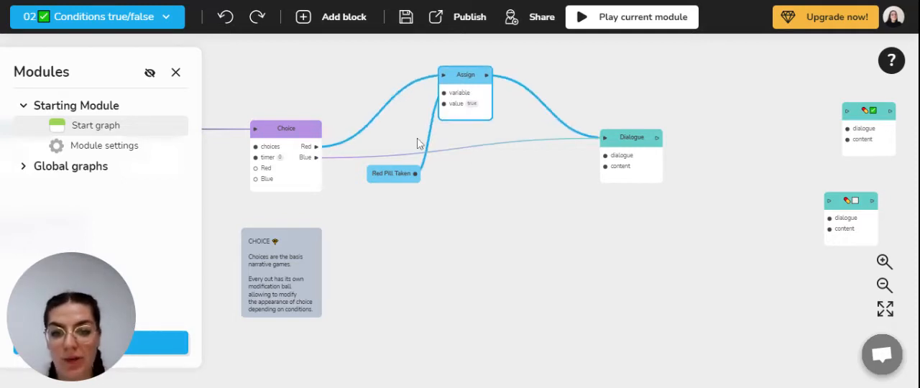
pyautogui.moveTo(403, 182); pyautogui.dragTo(402, 129)
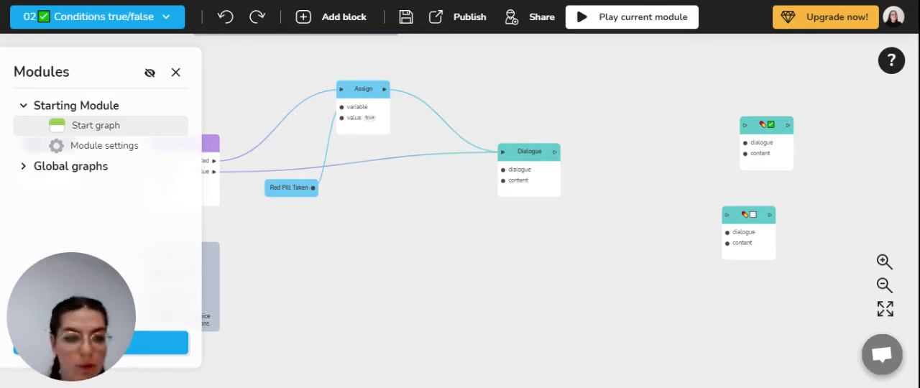
# - Open the new Dialogue block for editing and choose its first speaking character
pyautogui.click(532, 156)
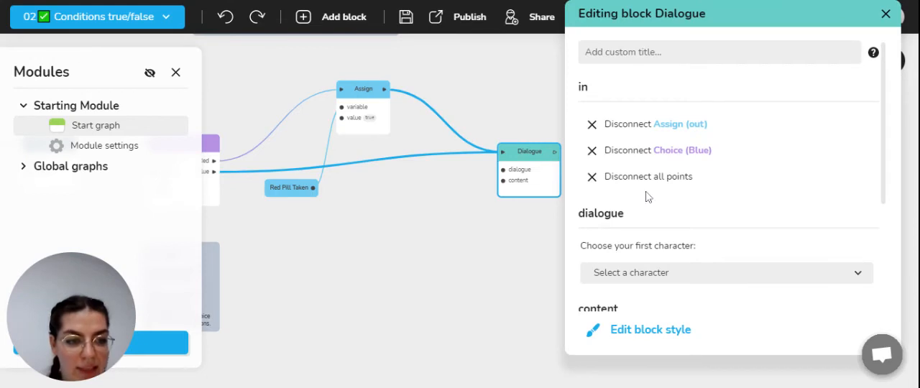
pyautogui.scroll(-3, 643, 215)
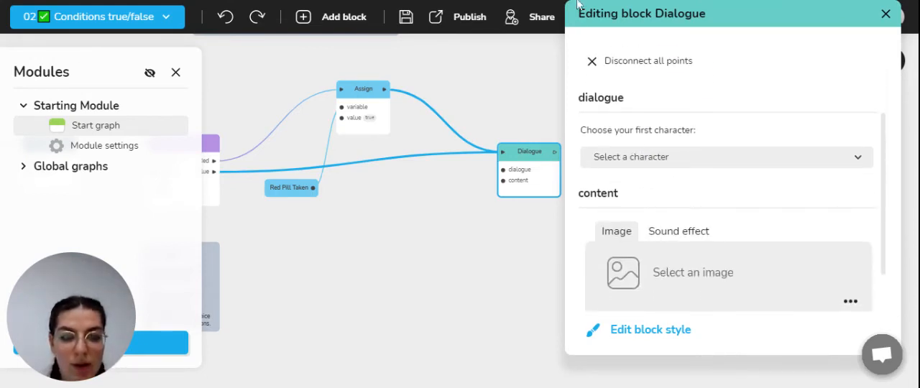
pyautogui.click(630, 157)
pyautogui.click(627, 195)
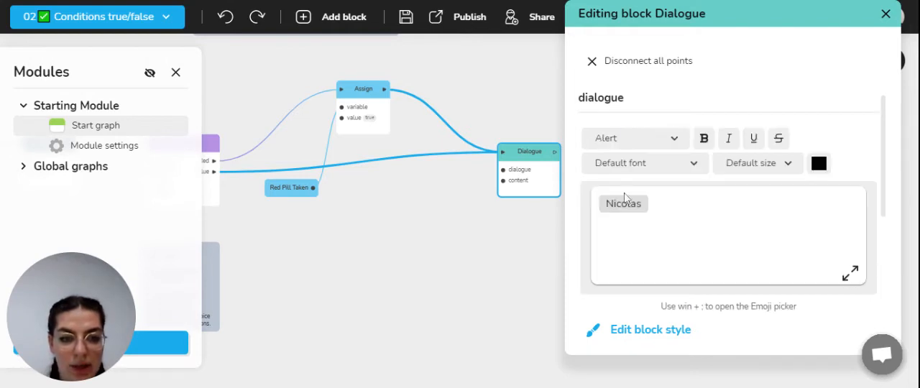
# - Give the new Dialogue block the line "If you have chosen the blue pill you can enter the Matrix" and close its editor
pyautogui.click(652, 203)
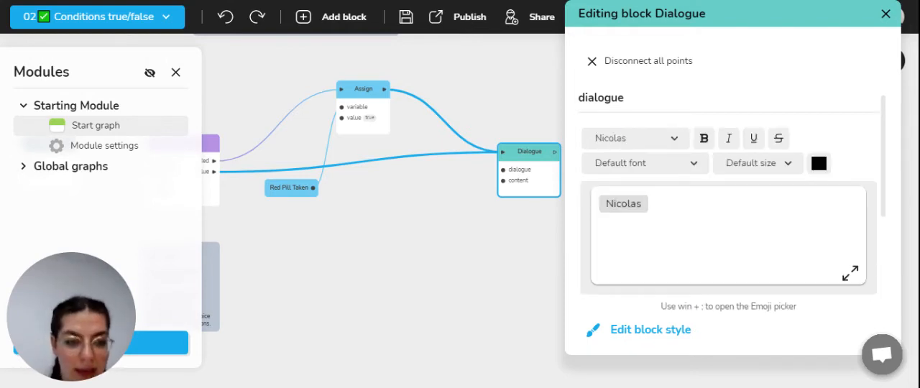
pyautogui.write('If you have chosen the blue pill you can enter the Matrix')
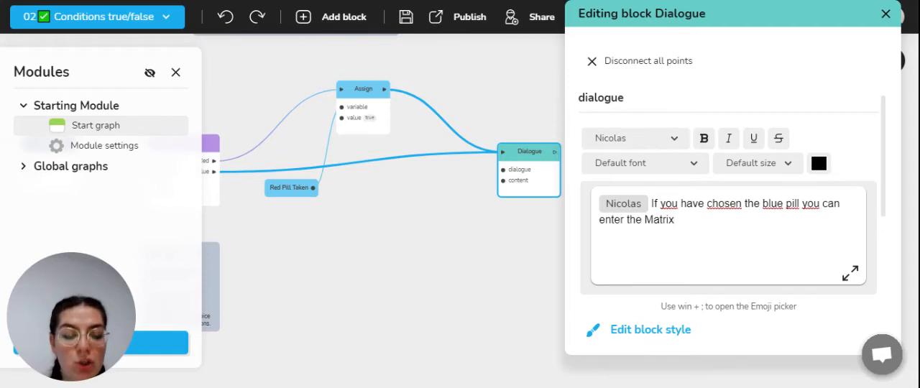
pyautogui.moveTo(711, 16); pyautogui.dragTo(536, 44)
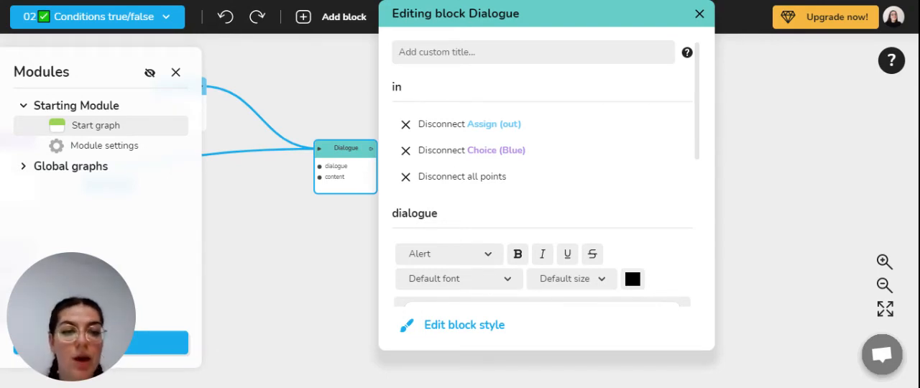
pyautogui.click(699, 13)
# - Add a Condition block connected to the new Dialogue block's output and place it just beside that block
pyautogui.moveTo(372, 149); pyautogui.dragTo(423, 148)
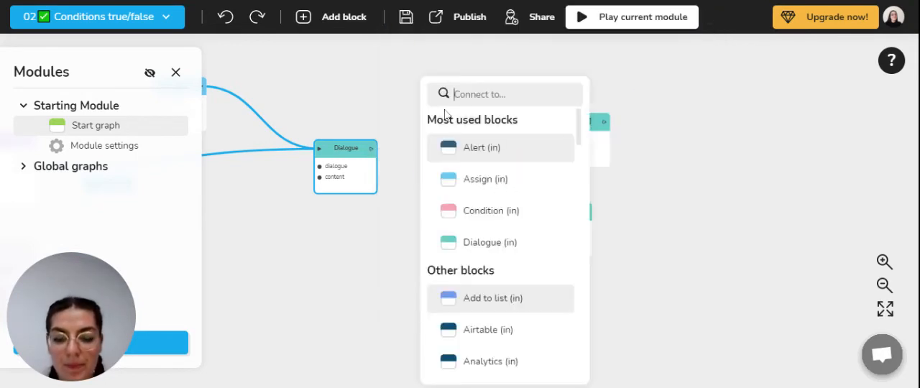
pyautogui.write('conditi')
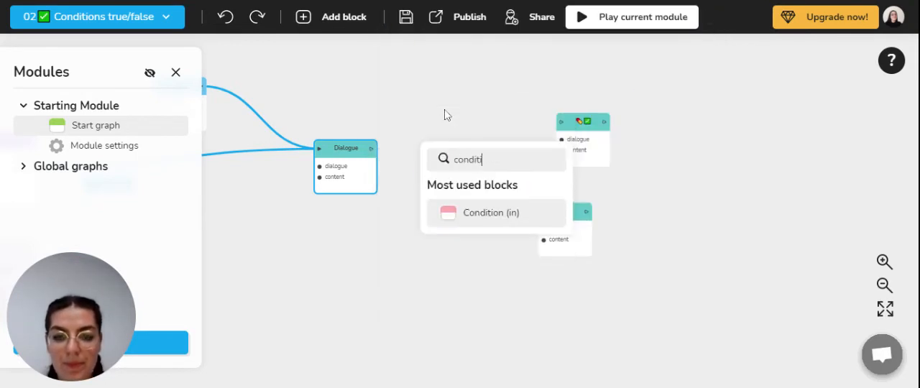
pyautogui.click(466, 215)
pyautogui.moveTo(458, 167); pyautogui.dragTo(441, 149)
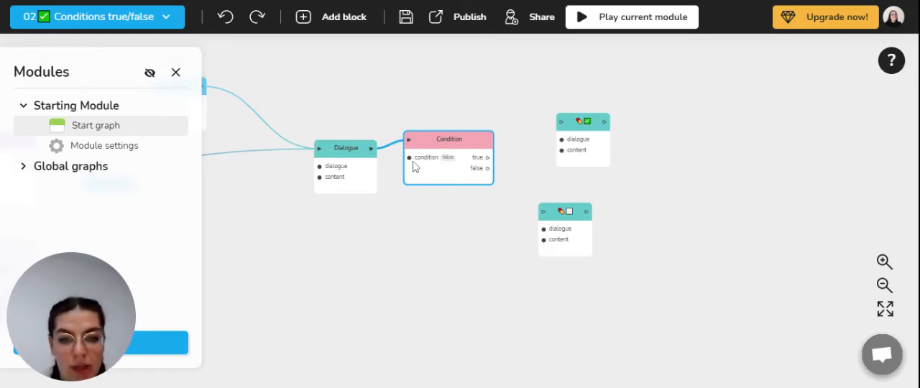
# - Feed the Condition block's condition input with the Red Pill Taken Boolean variable and place the variable just below the block
pyautogui.moveTo(409, 157); pyautogui.dragTo(391, 227)
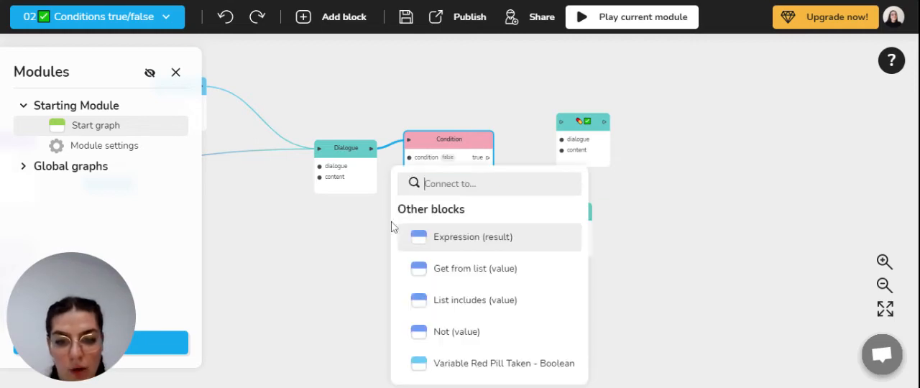
pyautogui.click(462, 373)
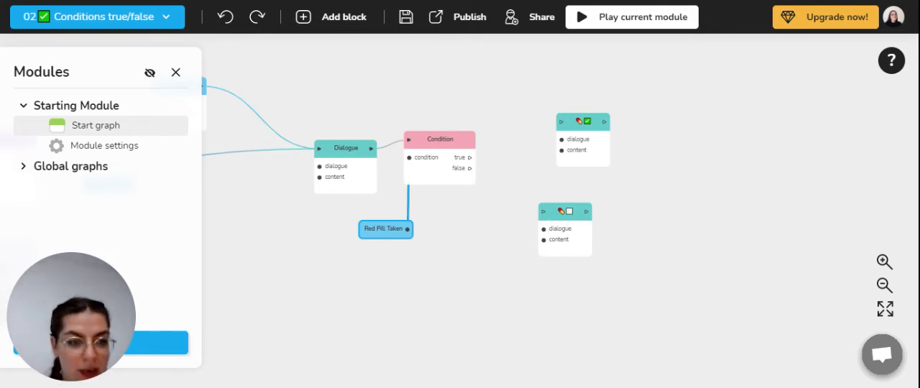
pyautogui.moveTo(383, 229); pyautogui.dragTo(384, 220)
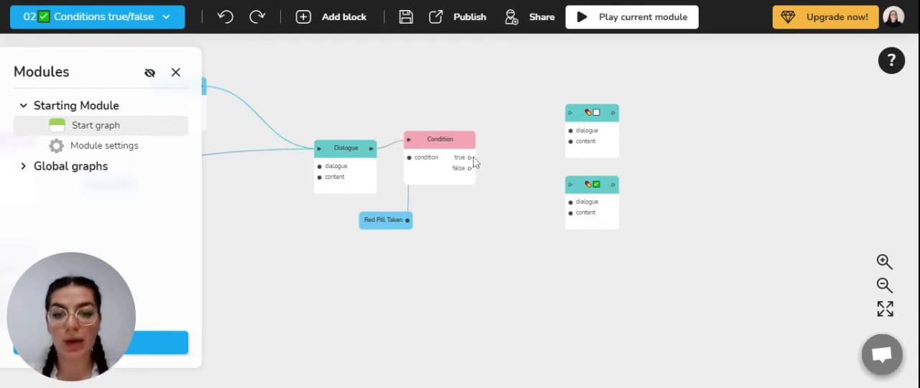
# - Connect the Condition's true output to the pill dialogue with the empty checkbox and review that dialogue's text
pyautogui.moveTo(470, 158); pyautogui.dragTo(586, 119)
pyautogui.click(586, 118)
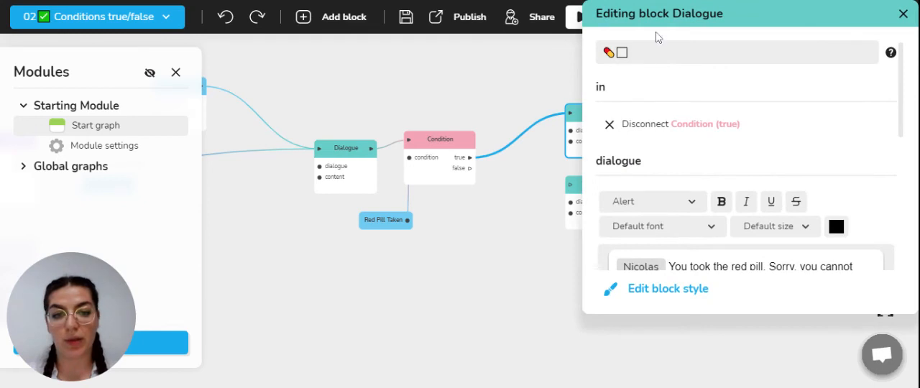
pyautogui.moveTo(689, 21); pyautogui.dragTo(519, 86)
pyautogui.scroll(-5, 521, 165)
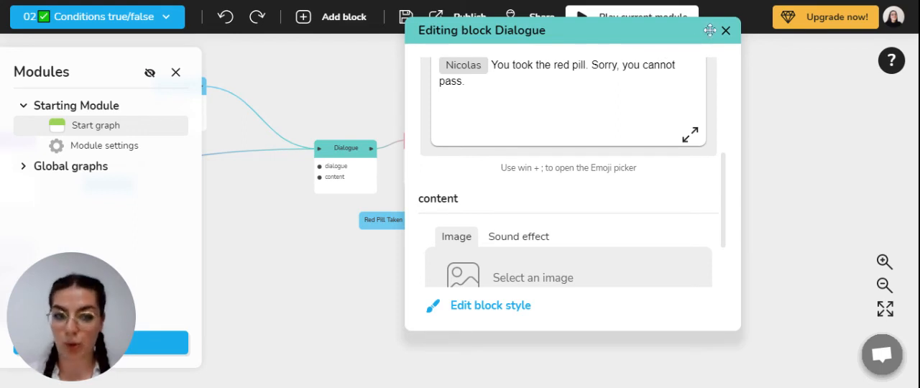
pyautogui.click(725, 30)
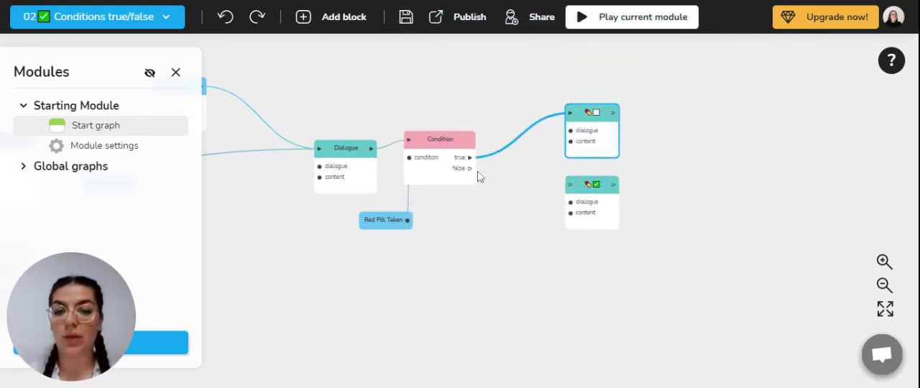
# - Connect the Condition's false output to the pill dialogue with the green check mark and review that dialogue's text
pyautogui.moveTo(470, 169); pyautogui.dragTo(568, 192)
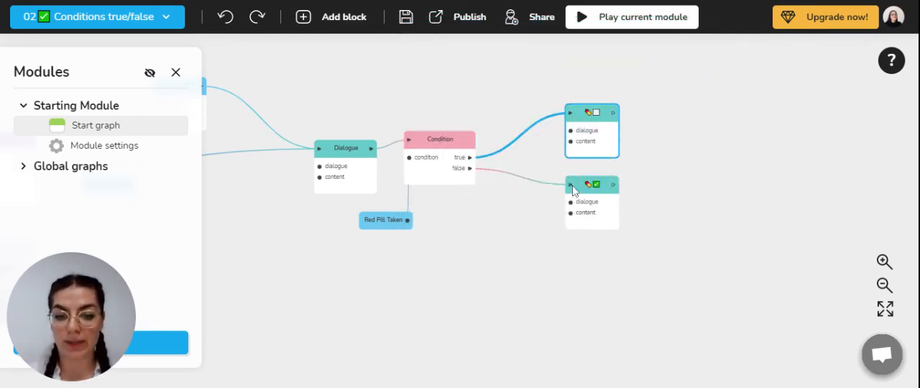
pyautogui.click(588, 189)
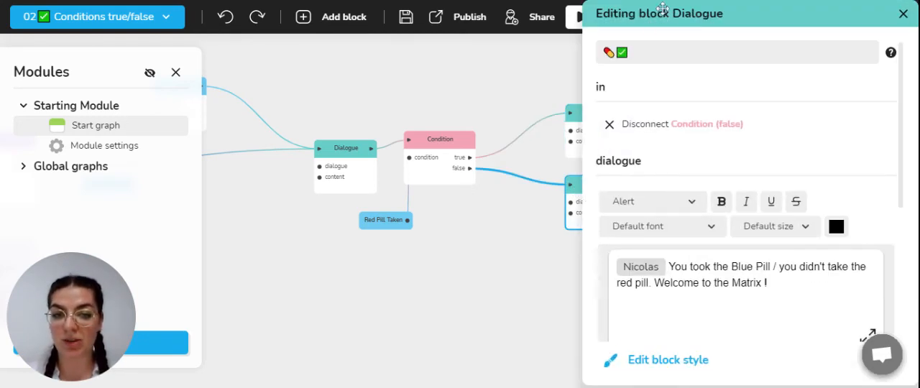
pyautogui.moveTo(661, 9); pyautogui.dragTo(516, 12)
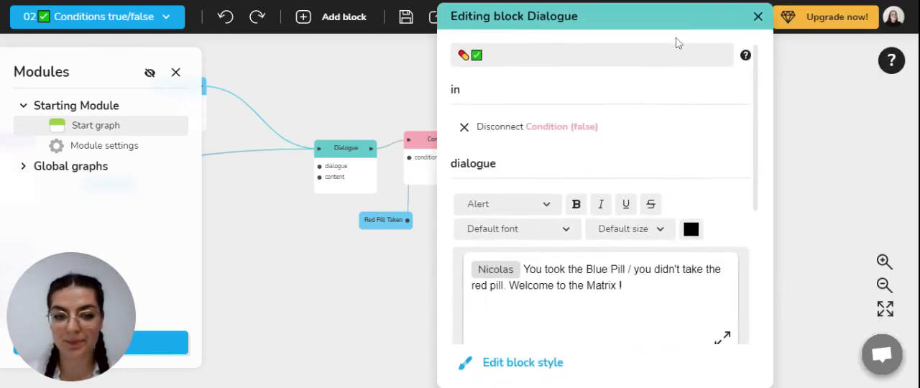
pyautogui.click(757, 16)
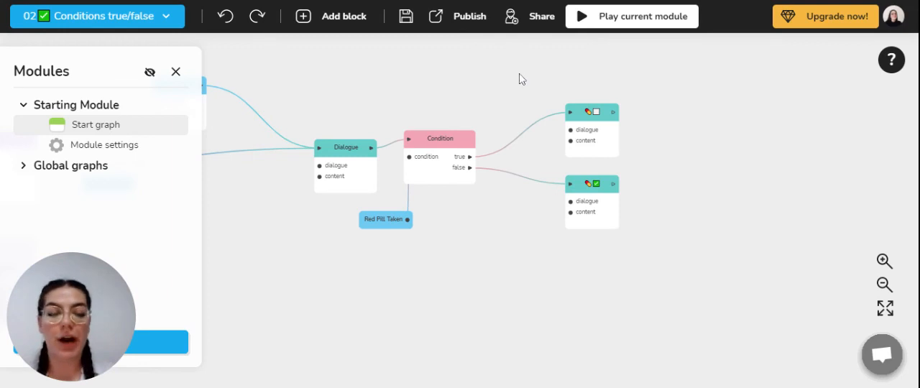
# - Play-test the current module with the debug variables shown, and choose Red to check the Red Pill Taken value
pyautogui.click(626, 18)
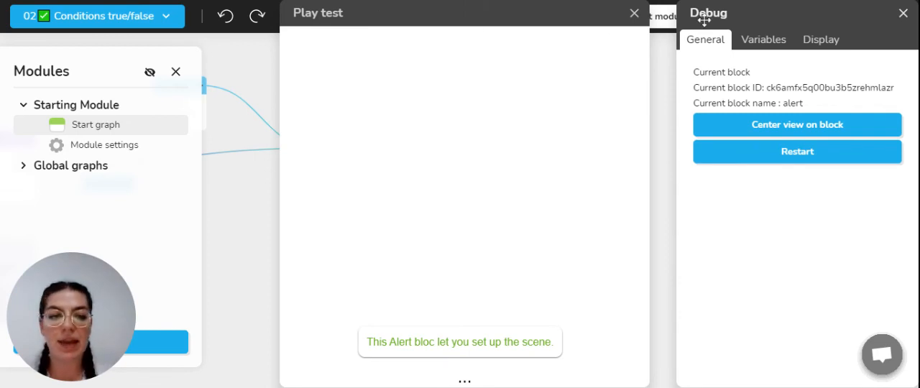
pyautogui.click(764, 55)
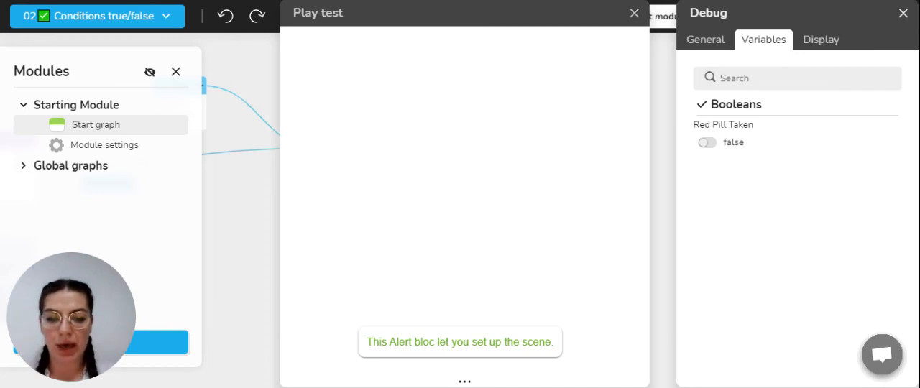
pyautogui.click(418, 351)
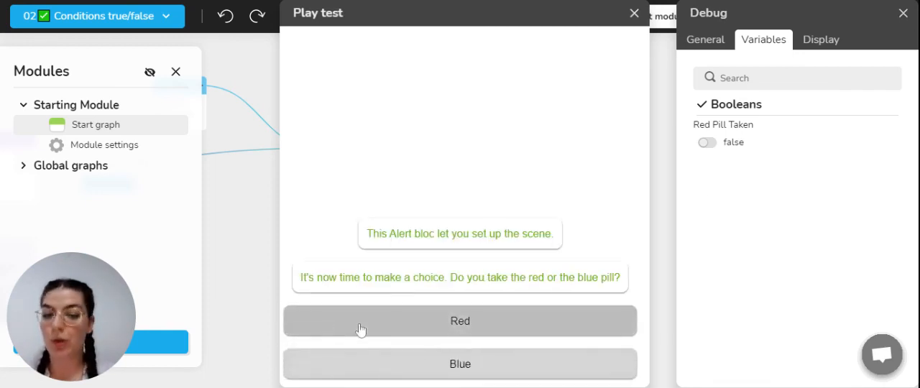
pyautogui.click(364, 328)
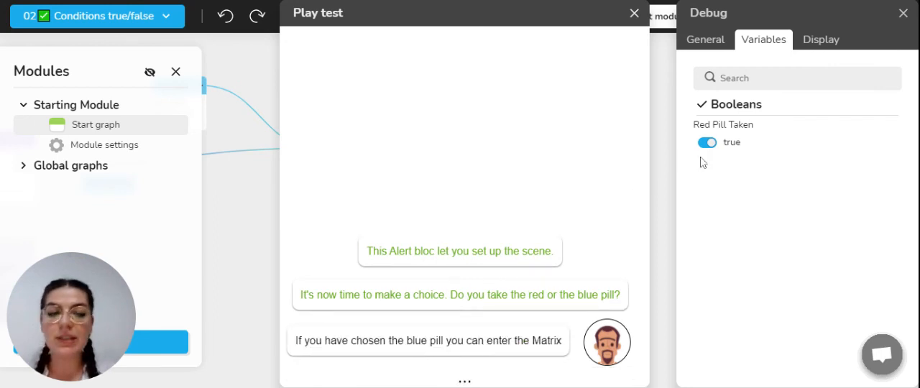